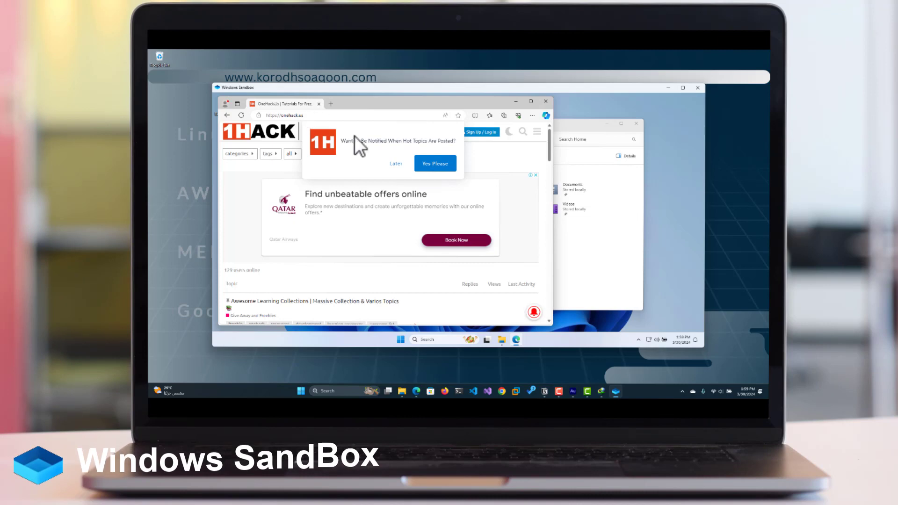
Dismiss the notification request on onehack.us in the sandbox browser and look through the topic list.
left_click(395, 164)
scroll(394, 164, "down", 5)
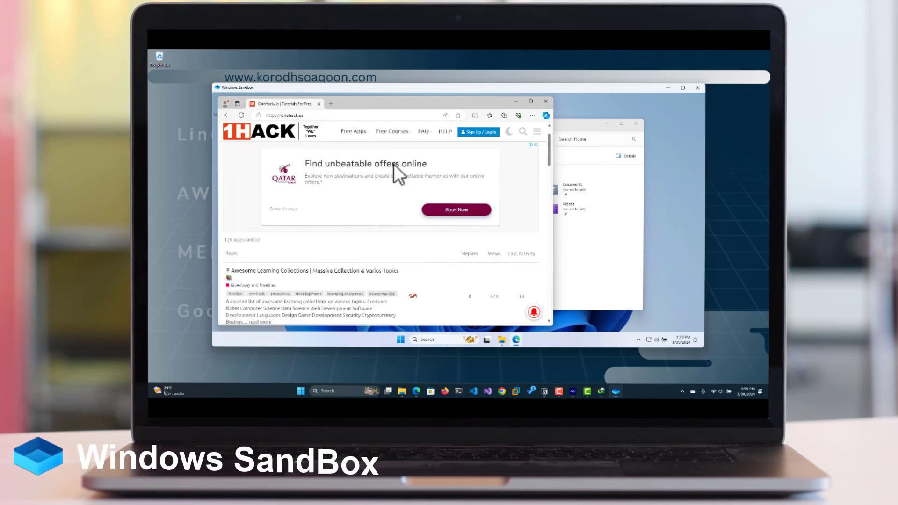
scroll(394, 164, "down", 1)
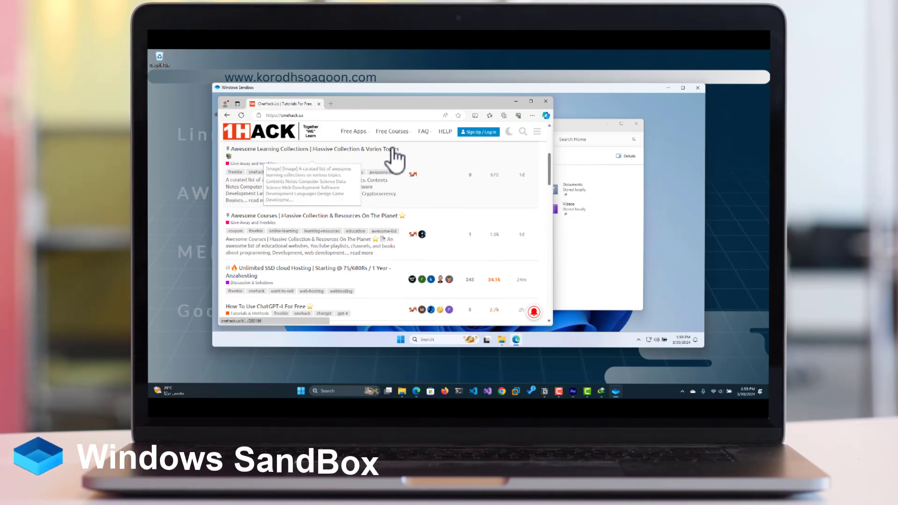
scroll(395, 159, "down", 5)
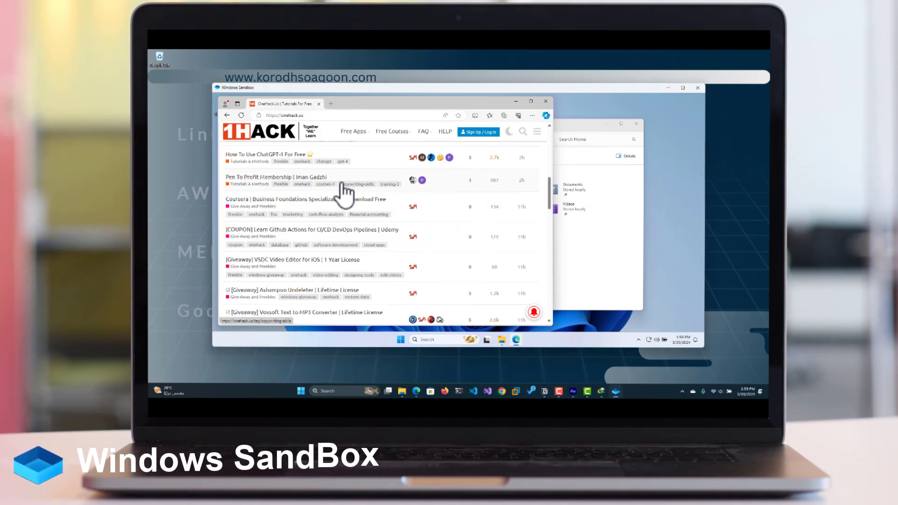
scroll(341, 192, "down", 2)
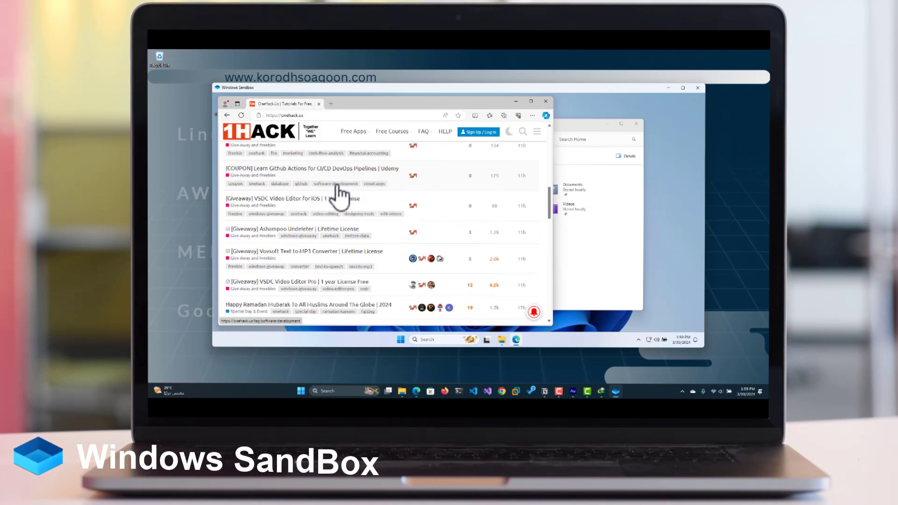
scroll(341, 191, "up", 6)
scroll(339, 193, "up", 4)
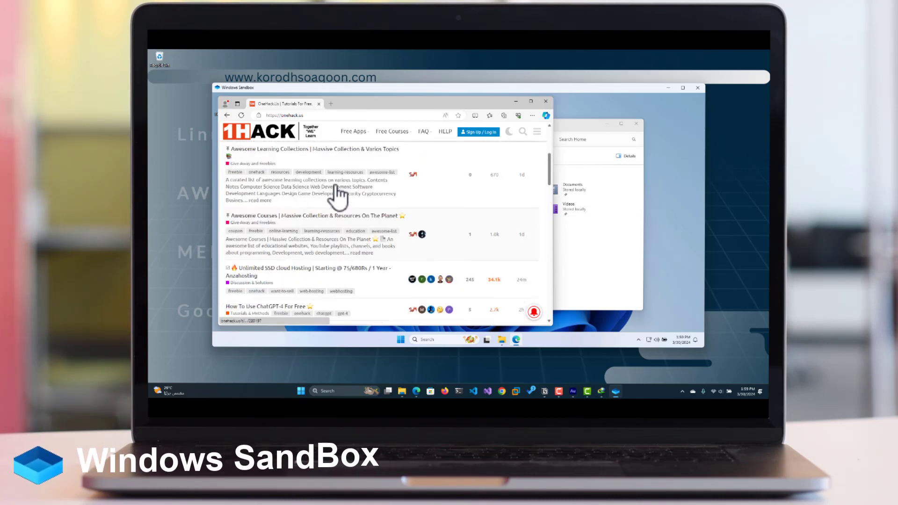
scroll(338, 196, "down", 3)
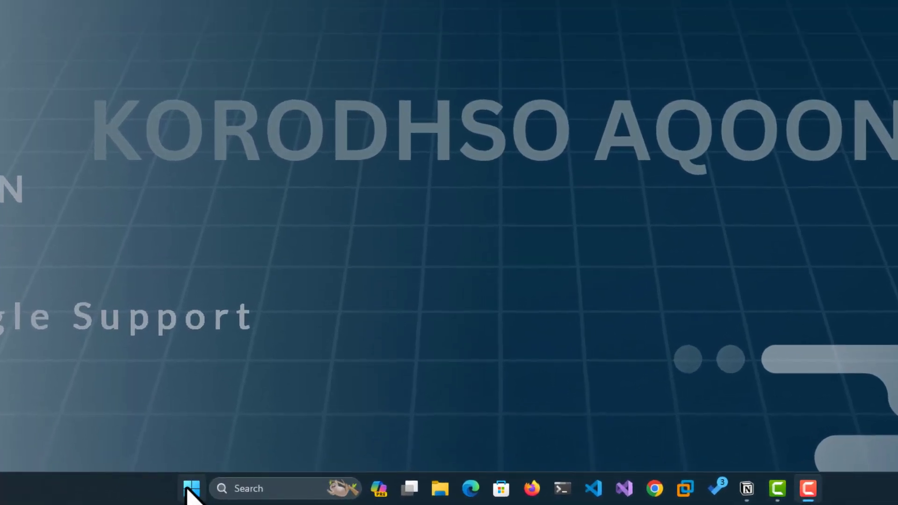
Search the Start menu for System Information and open it to view the PC's details.
left_click(191, 489)
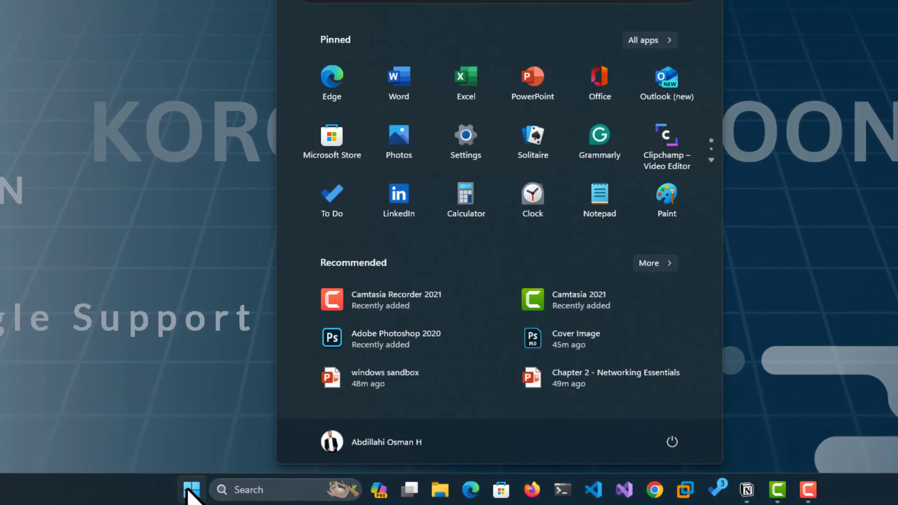
left_click(355, 60)
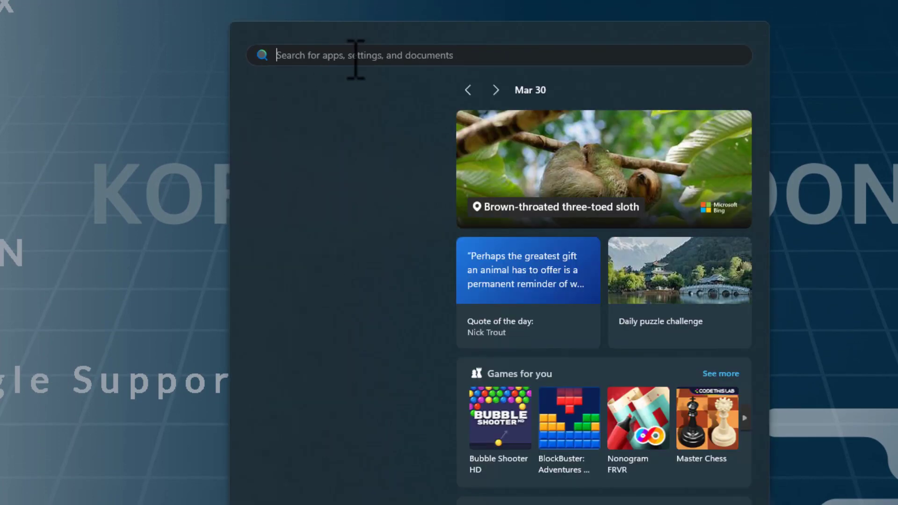
type("system Information")
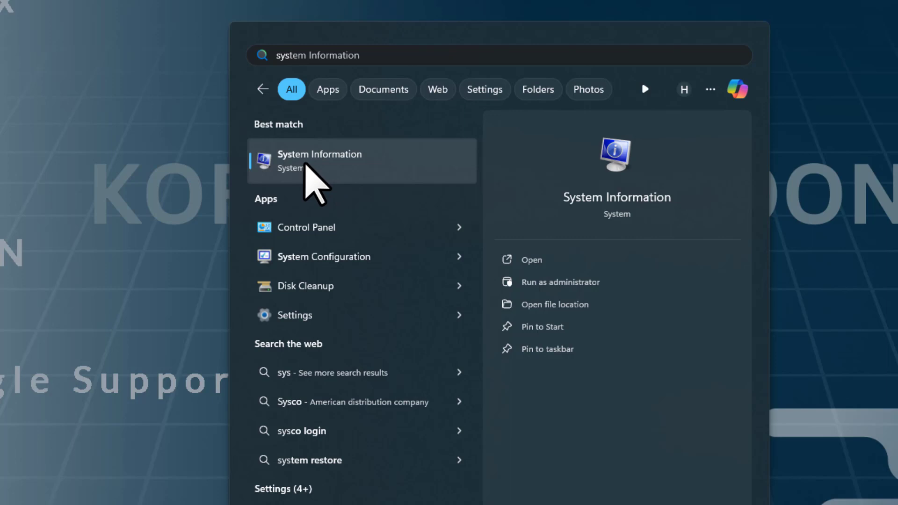
left_click(306, 165)
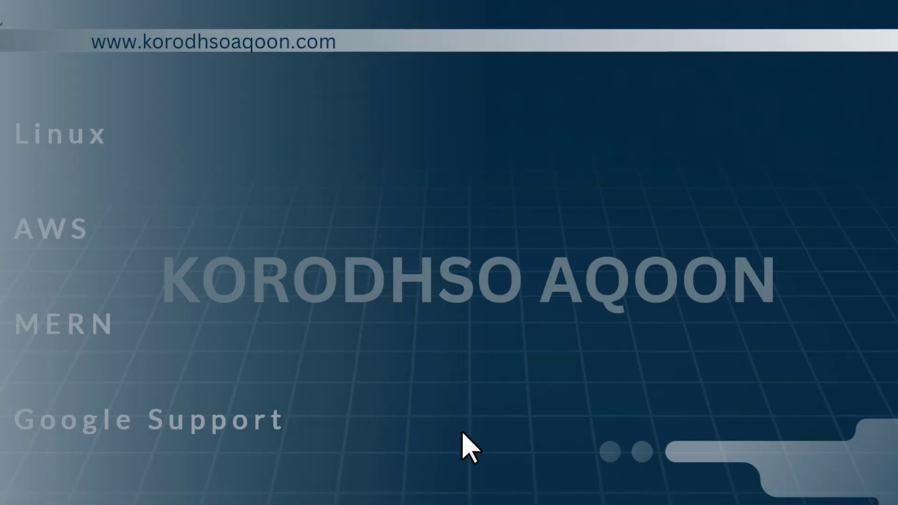
Open the properties of This PC from File Explorer.
left_click(438, 494)
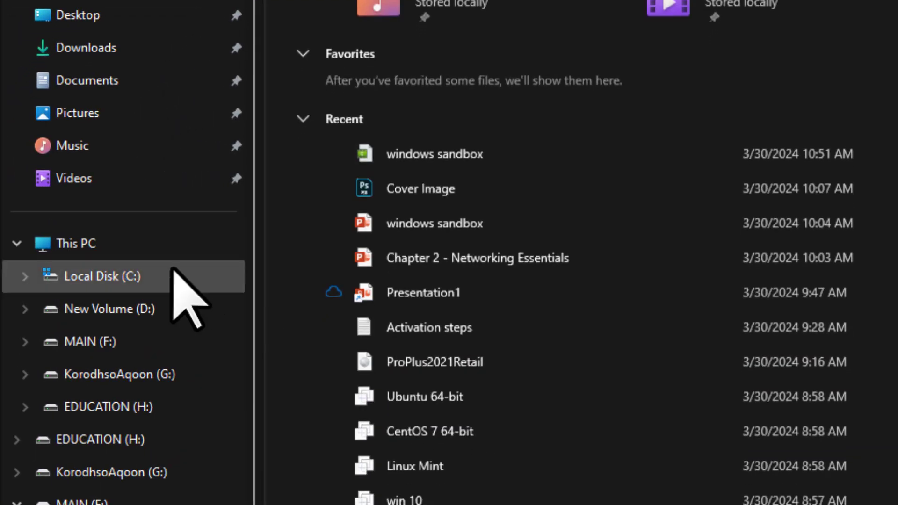
right_click(110, 243)
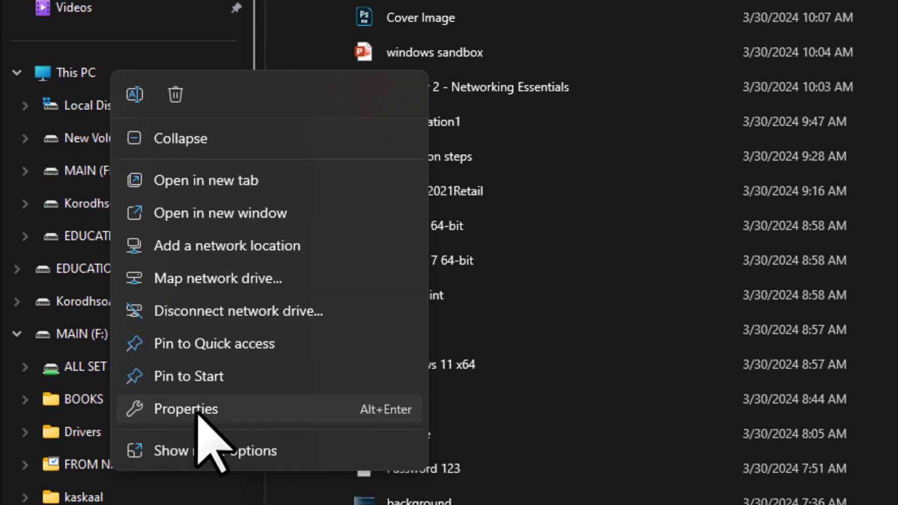
left_click(197, 409)
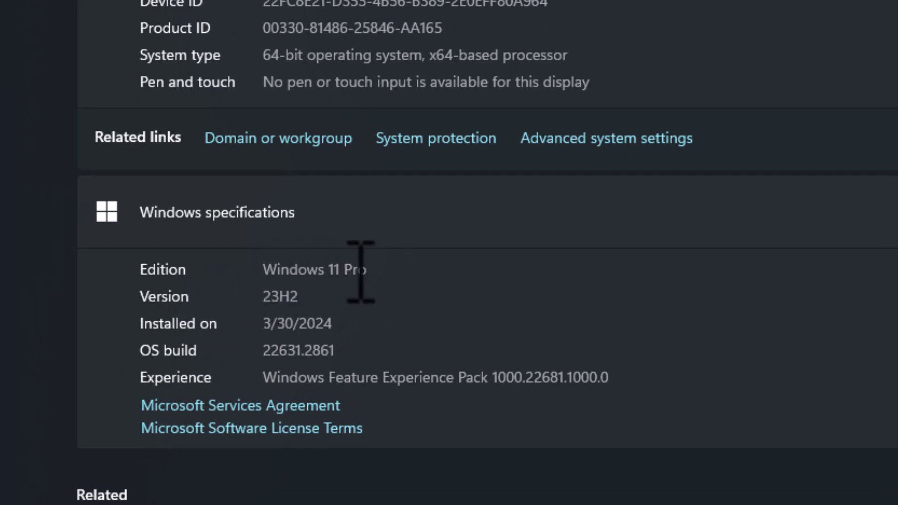
Check the Windows edition under Windows specifications, and close the Settings and File Explorer windows.
left_click_drag(353, 271, 387, 275)
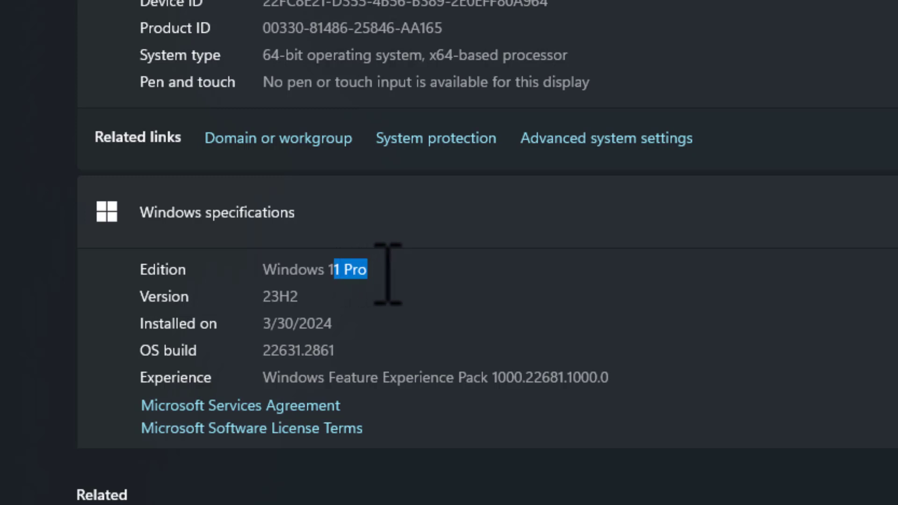
left_click(359, 272)
double_click(354, 272)
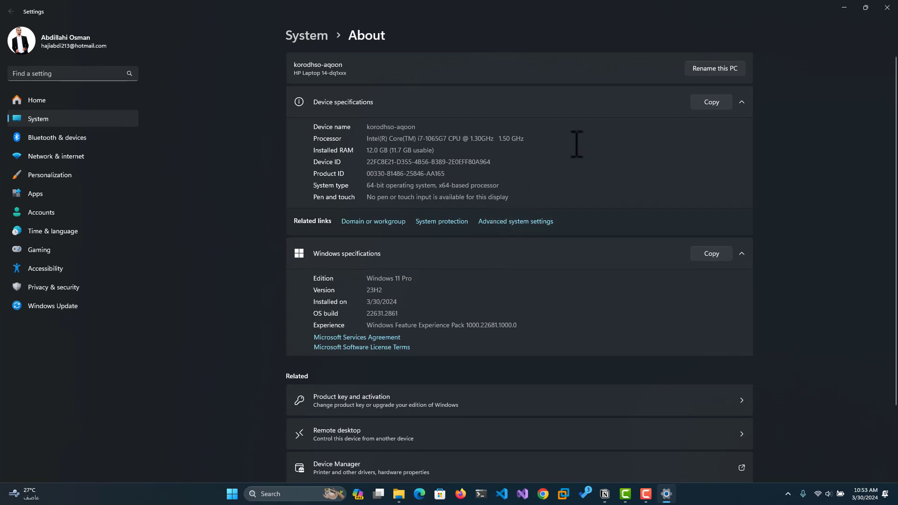
left_click(890, 14)
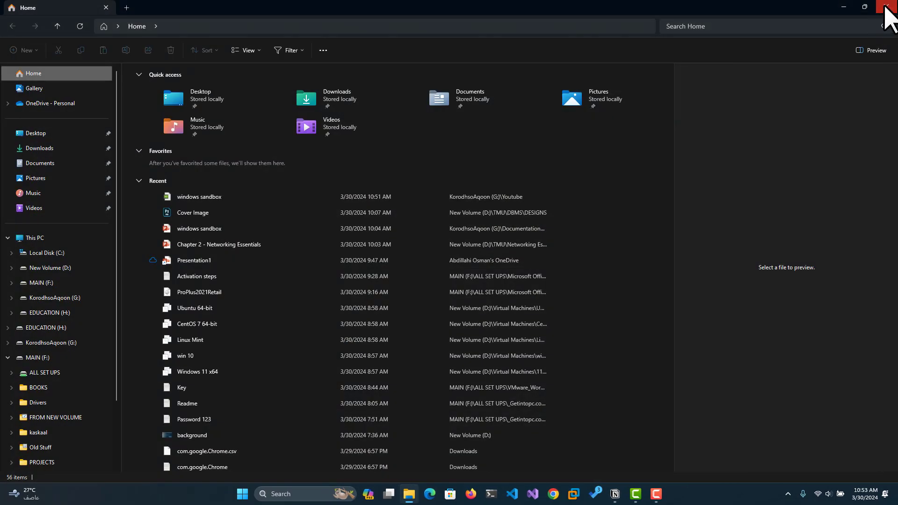
left_click(887, 8)
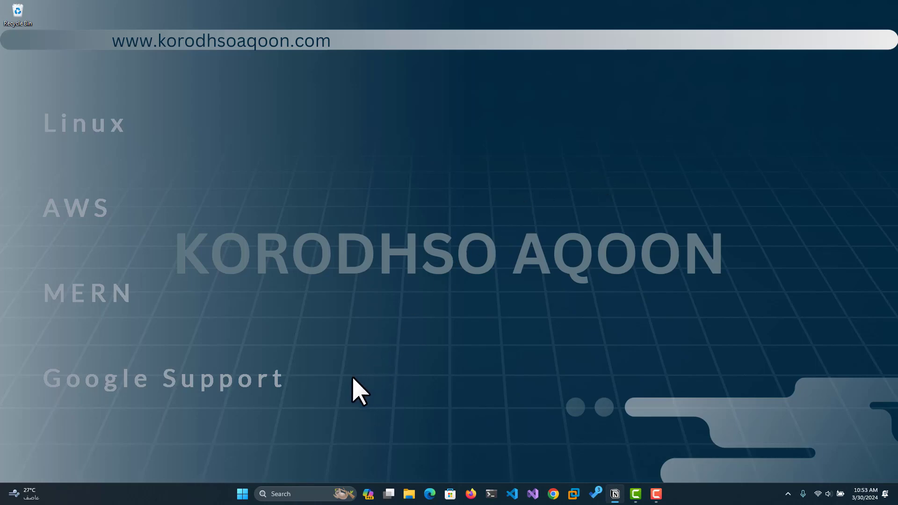
Search the Start menu for "tur" and open Turn Windows features on or off.
left_click(243, 493)
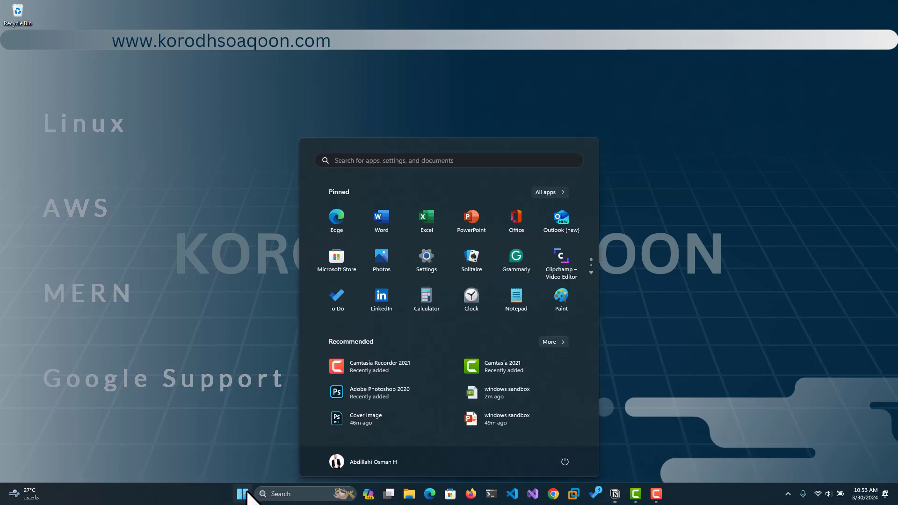
left_click(366, 161)
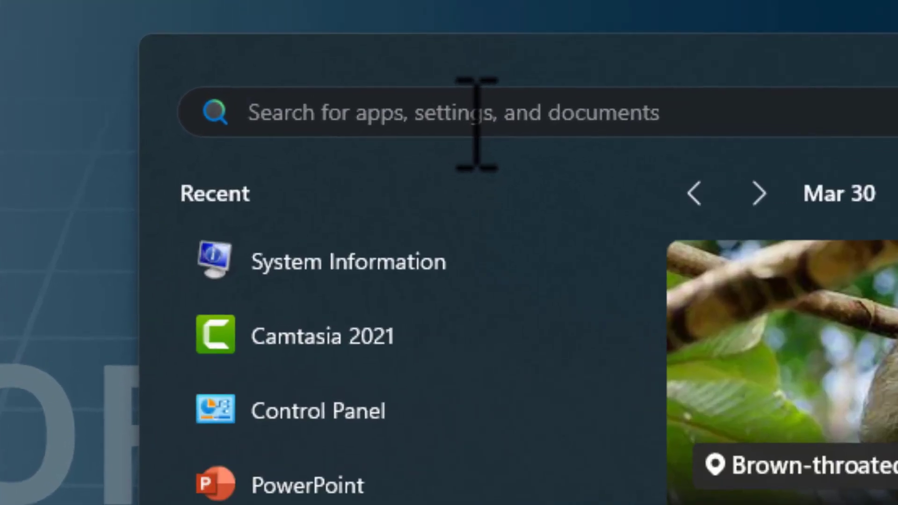
type("tur")
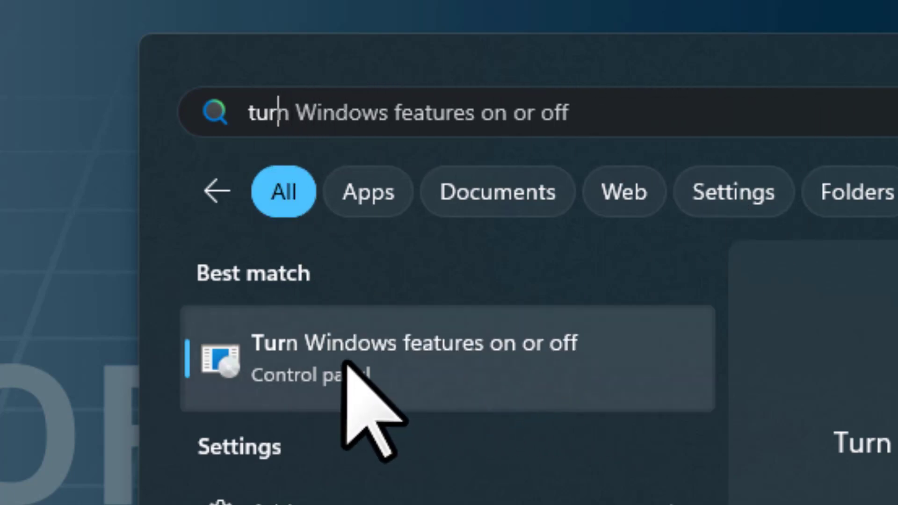
left_click(309, 358)
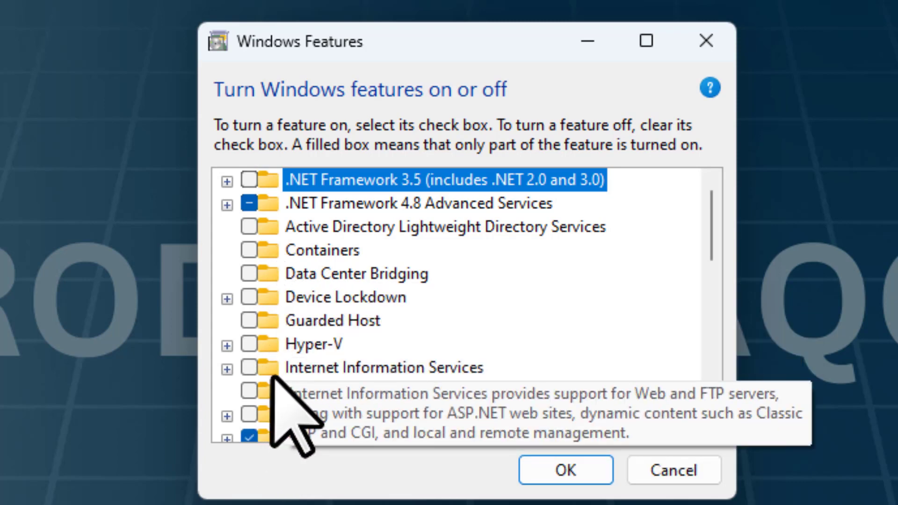
Enable the Windows Sandbox feature, apply the change and restart the PC.
scroll(248, 327, "down", 4)
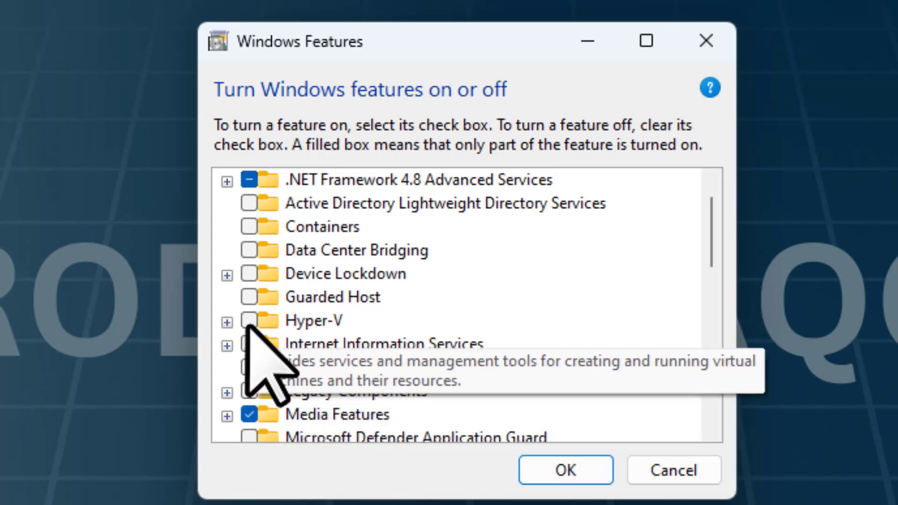
scroll(608, 367, "down", 2)
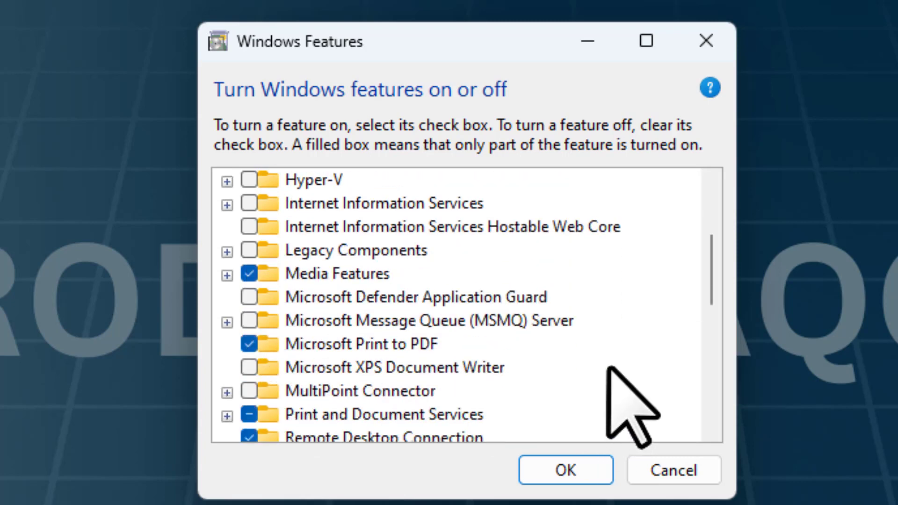
scroll(597, 362, "up", 3)
scroll(593, 366, "down", 5)
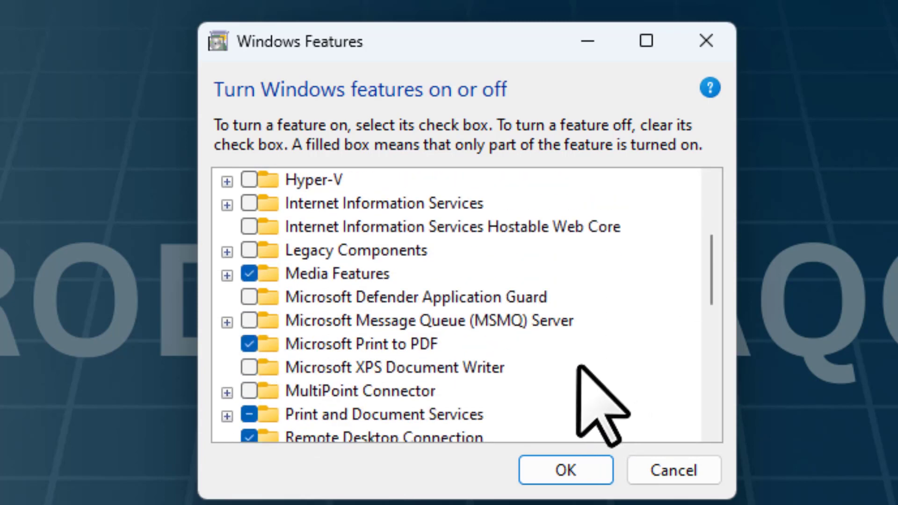
scroll(537, 365, "down", 1)
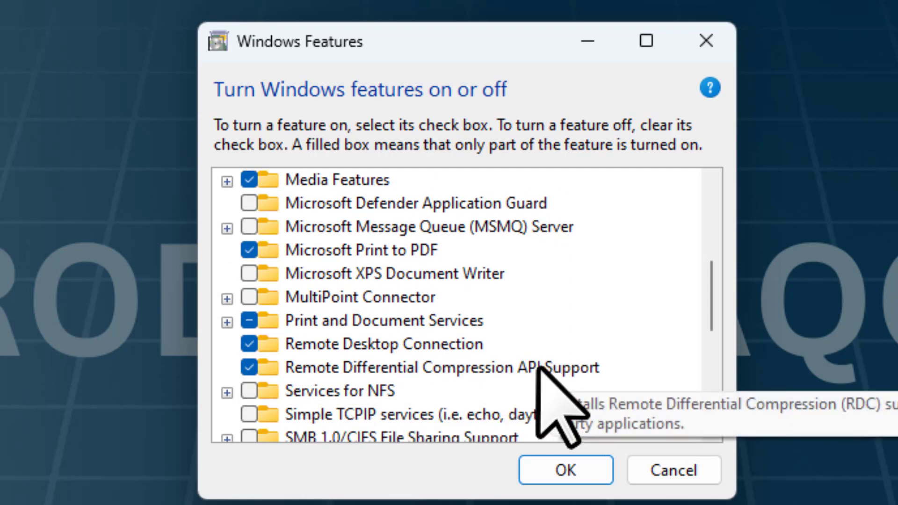
scroll(523, 367, "up", 1)
scroll(525, 366, "down", 7)
scroll(515, 366, "down", 8)
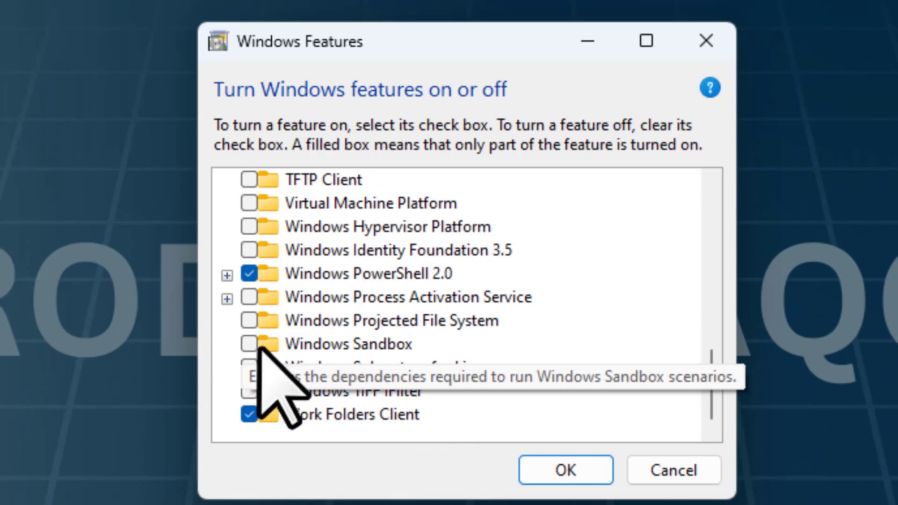
left_click(249, 344)
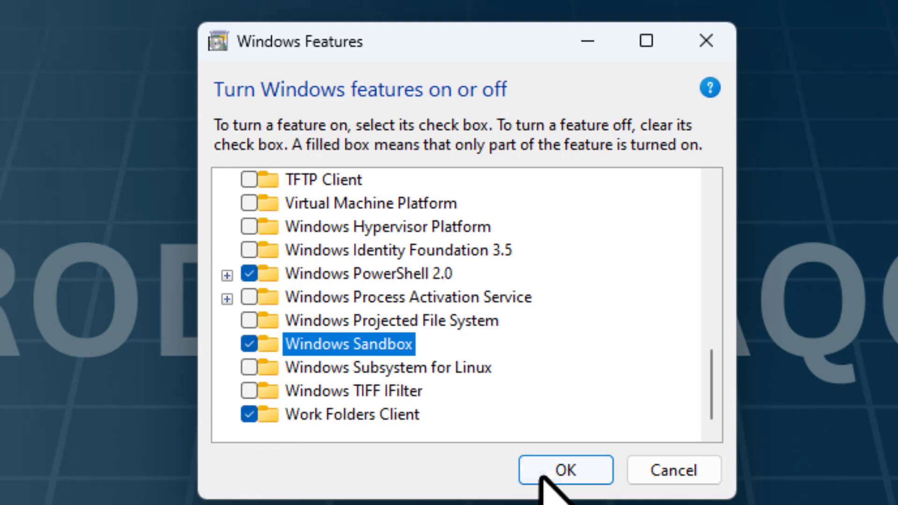
left_click(565, 469)
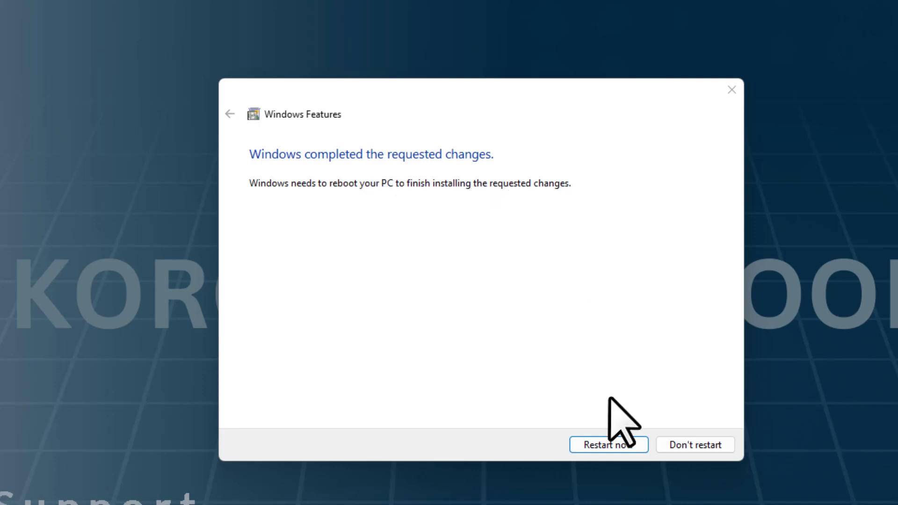
left_click(603, 445)
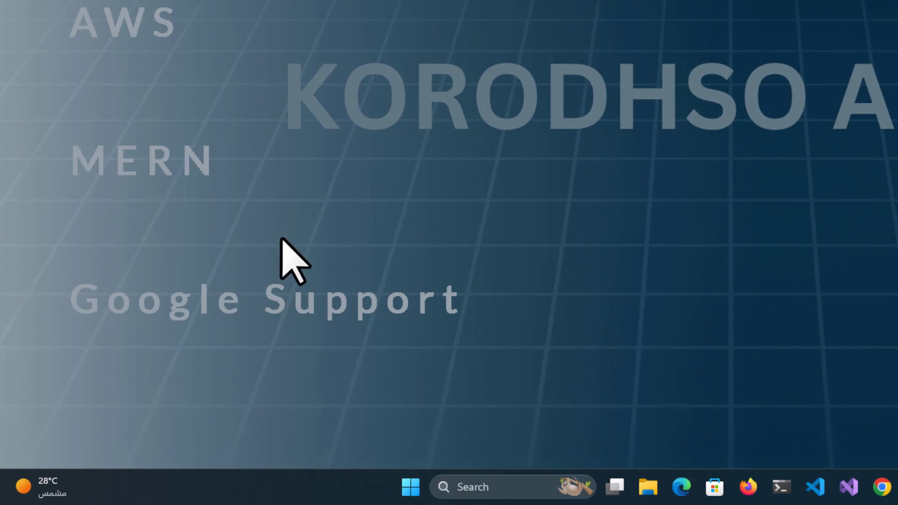
Search the Start menu for "sa" and launch Windows Sandbox.
left_click(410, 487)
type("sa")
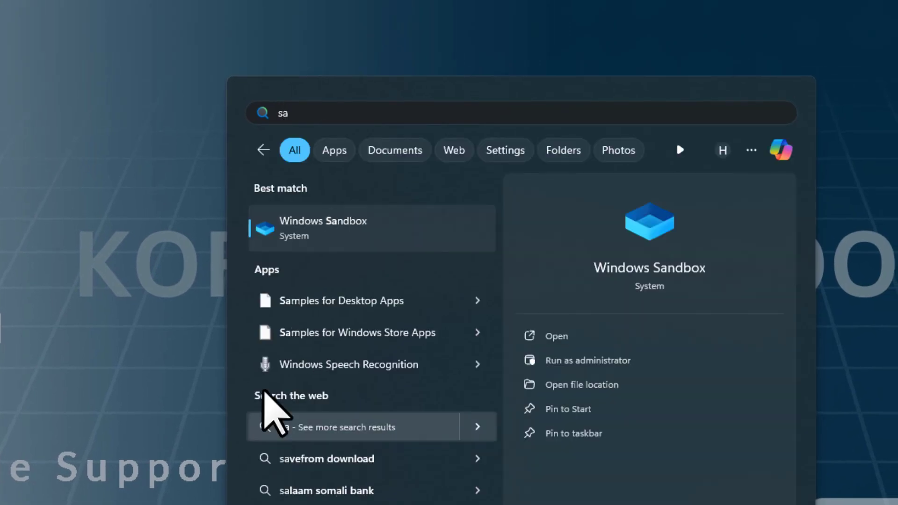
left_click(322, 228)
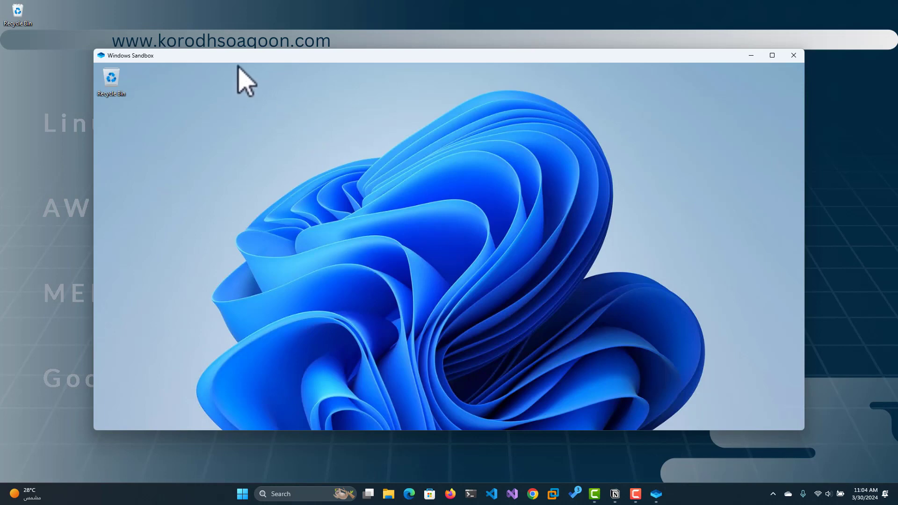
Switch the Windows Sandbox window to full screen and back, and minimize and reopen it.
left_click(772, 56)
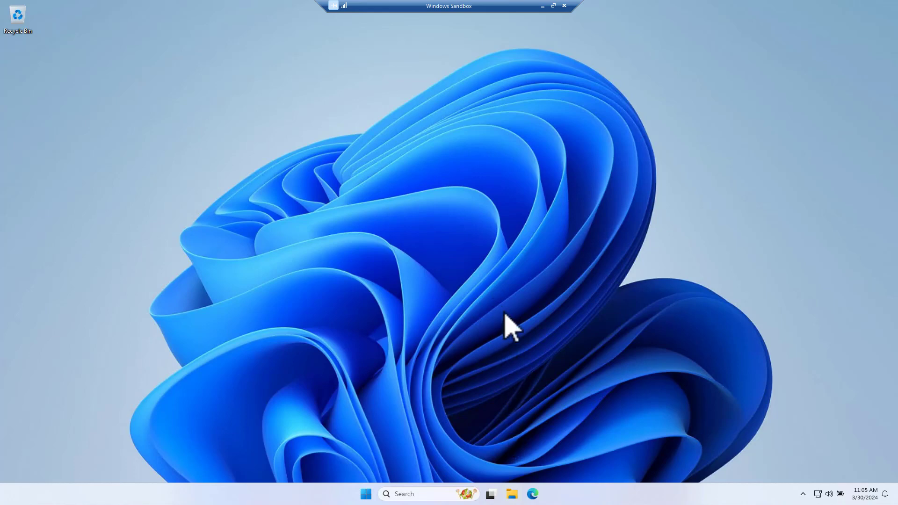
left_click(553, 6)
left_click(751, 56)
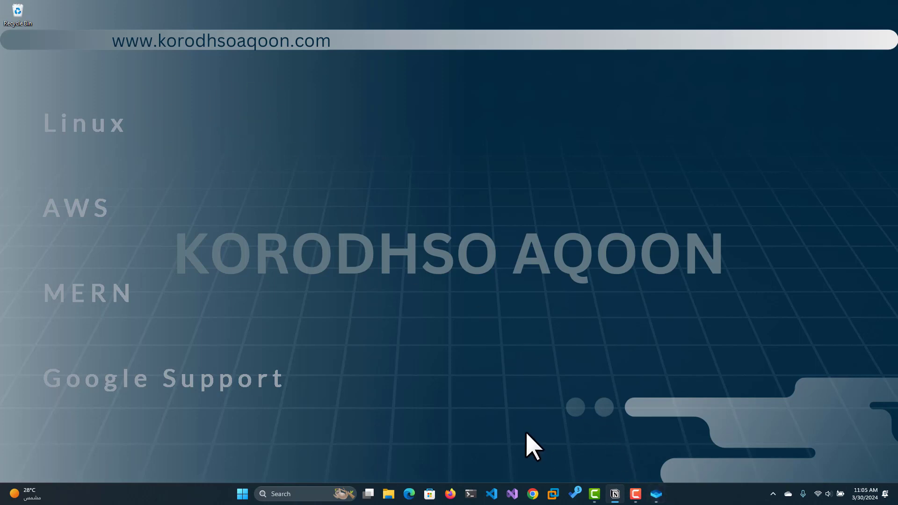
left_click(650, 489)
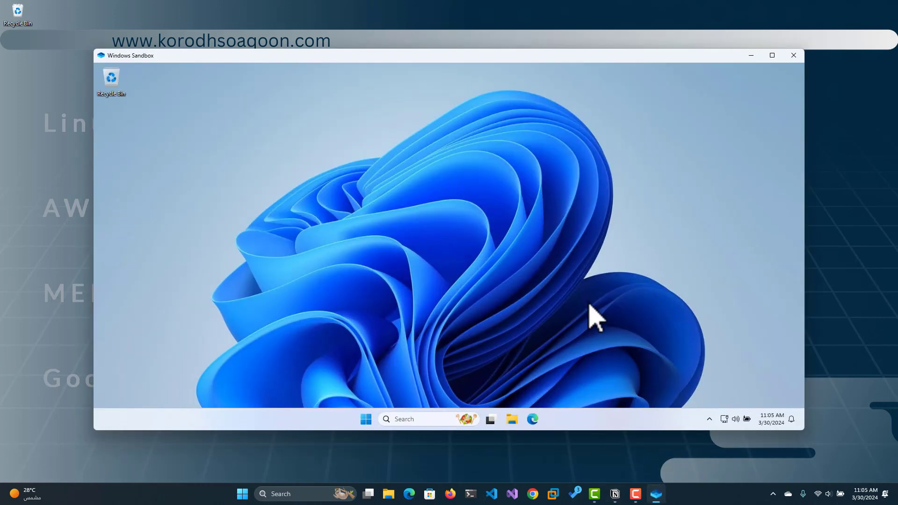
left_click(59, 263)
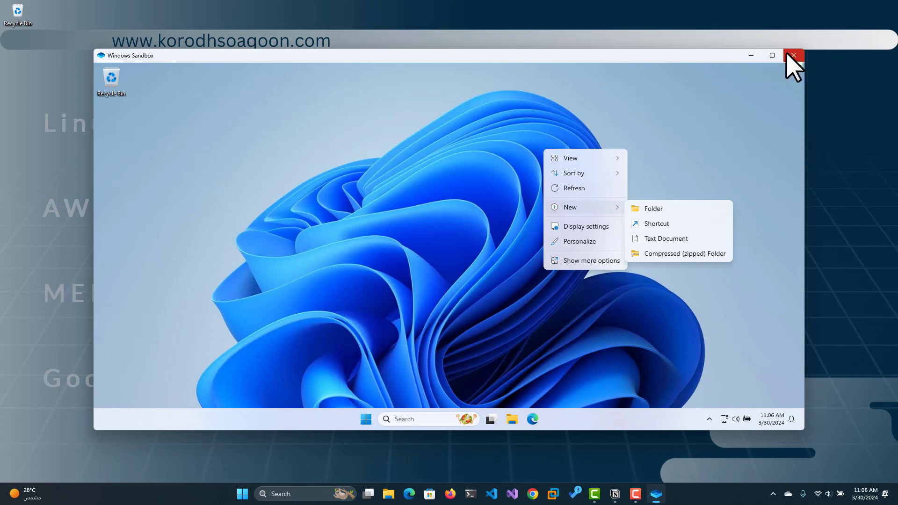
Move the Windows Sandbox window slightly up and create a text document with the default name on the sandbox desktop.
left_click(402, 164)
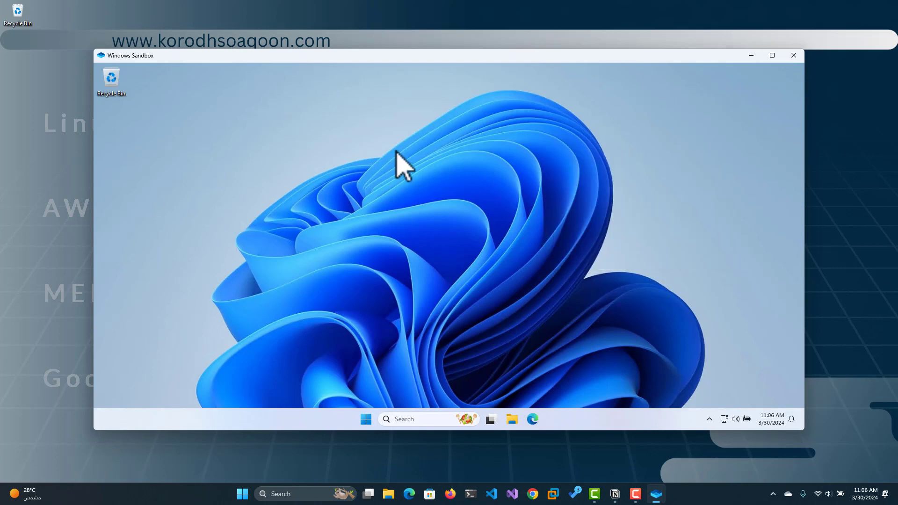
left_click_drag(304, 55, 308, 44)
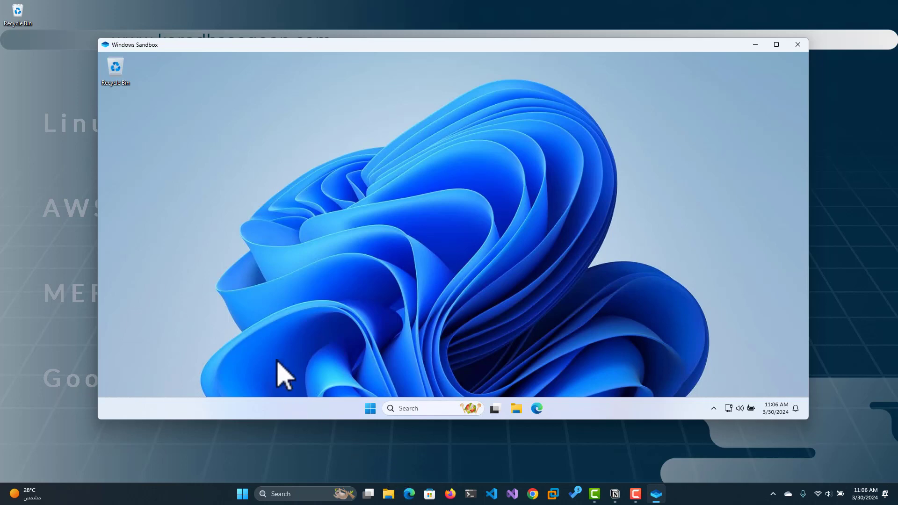
right_click(369, 181)
mouse_move(396, 240)
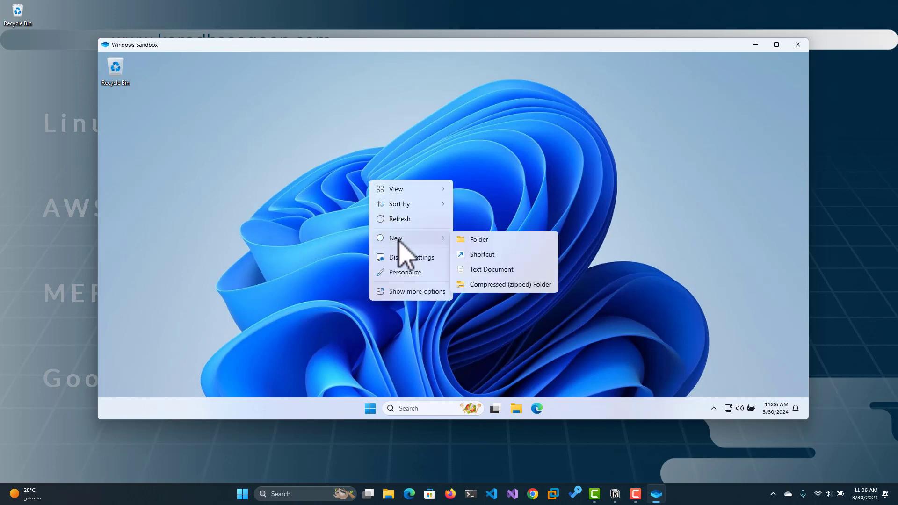
left_click(478, 270)
key("Return")
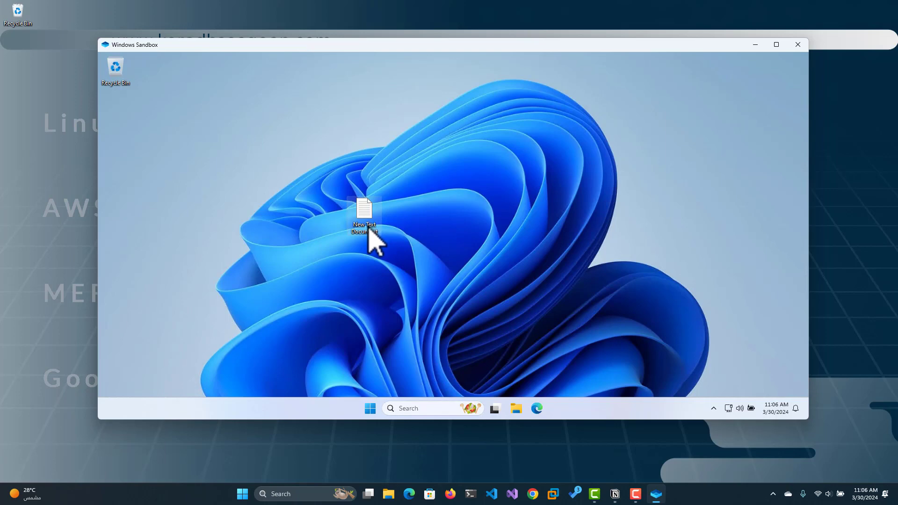
Open the new text document in the sandbox, write "test file" in it, save it and close Notepad.
right_click(370, 229)
key("Escape")
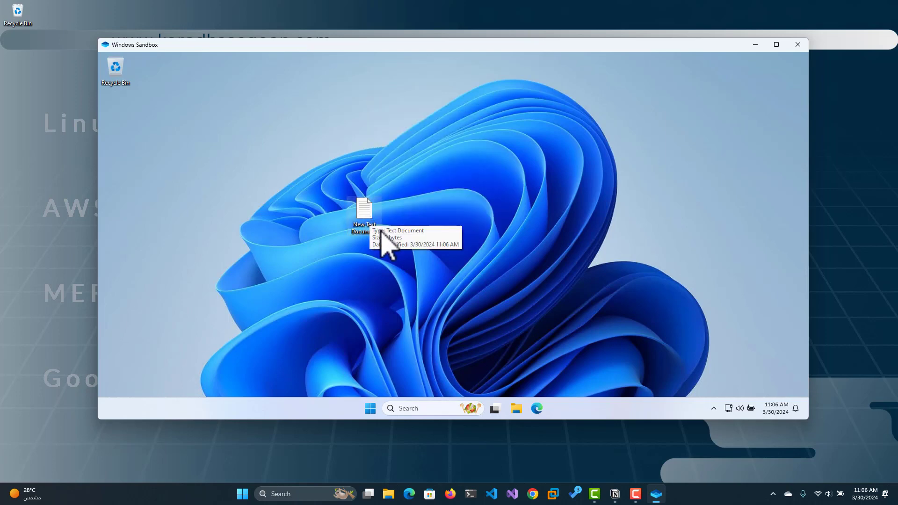
double_click(371, 229)
type("test file")
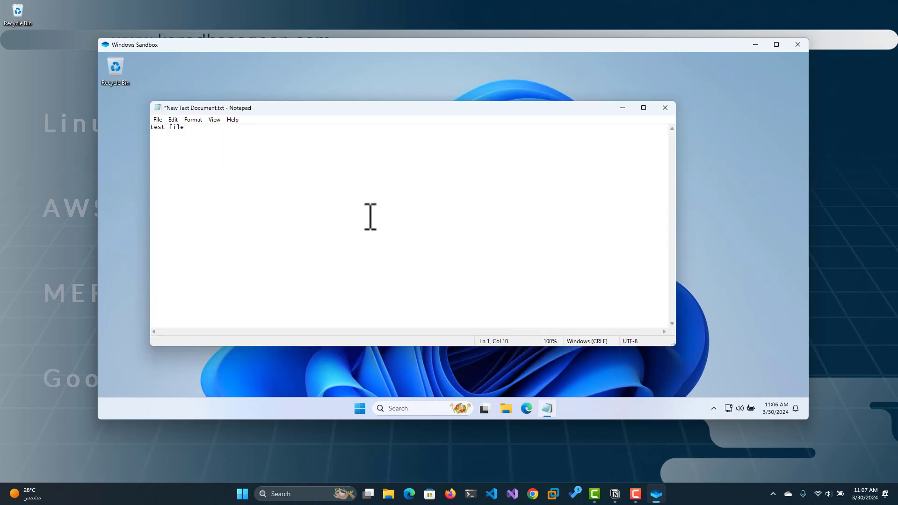
left_click(158, 121)
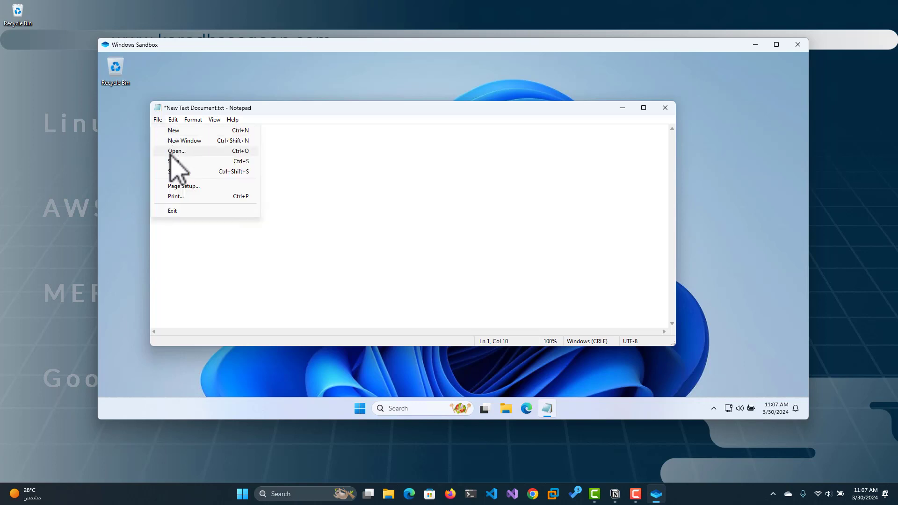
left_click(176, 162)
left_click(665, 107)
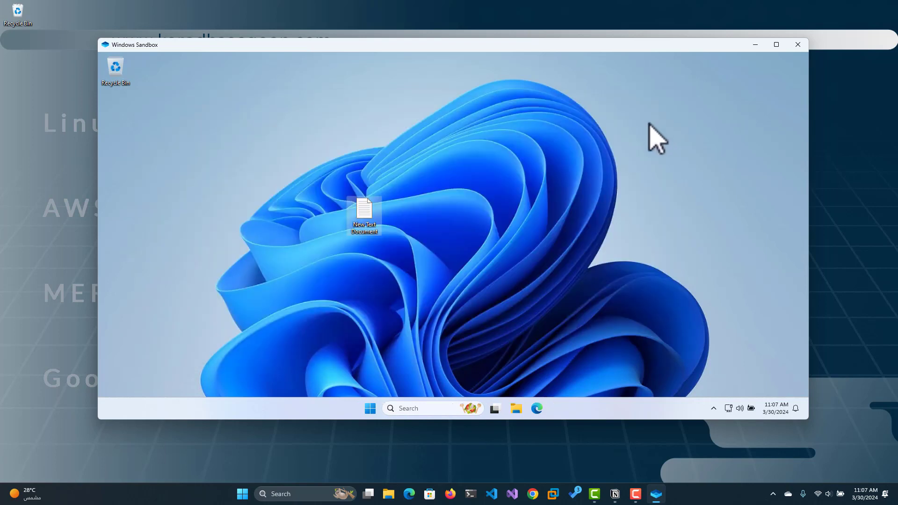
Copy the text document from the sandbox desktop and paste it onto the host PC's desktop.
right_click(372, 211)
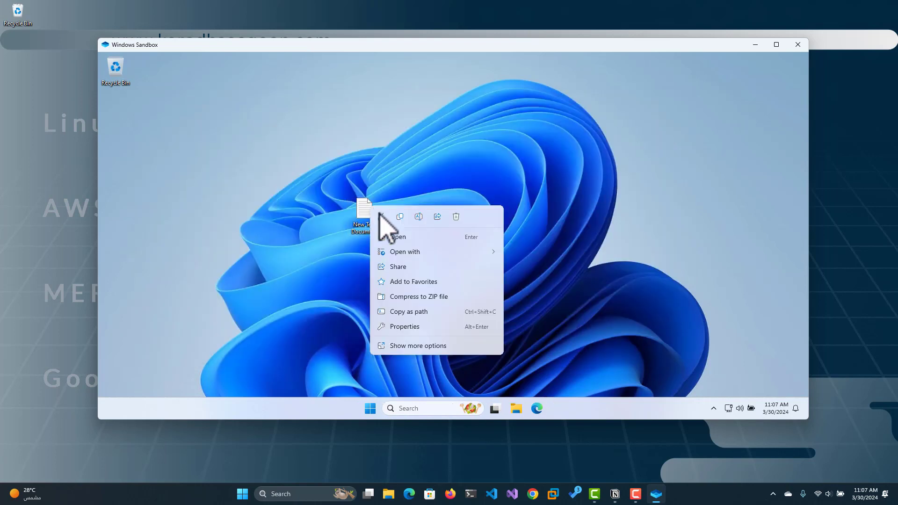
key("Escape")
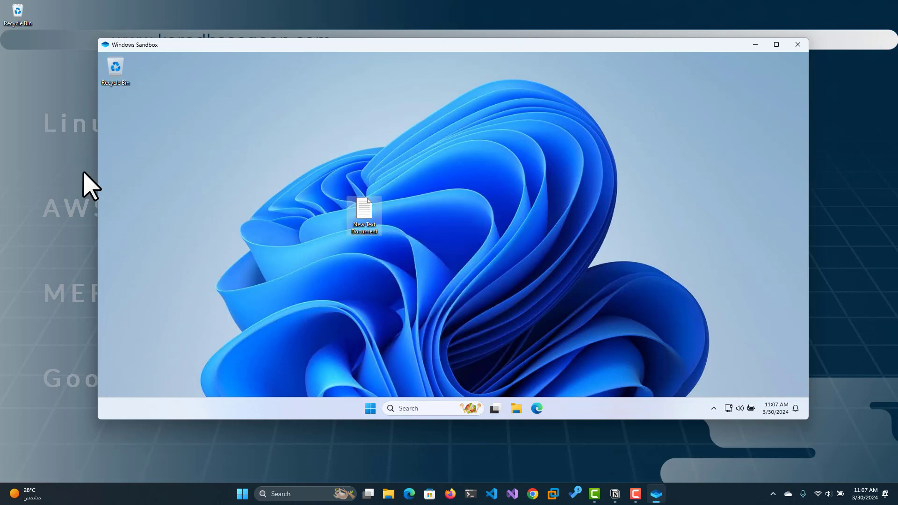
right_click(39, 166)
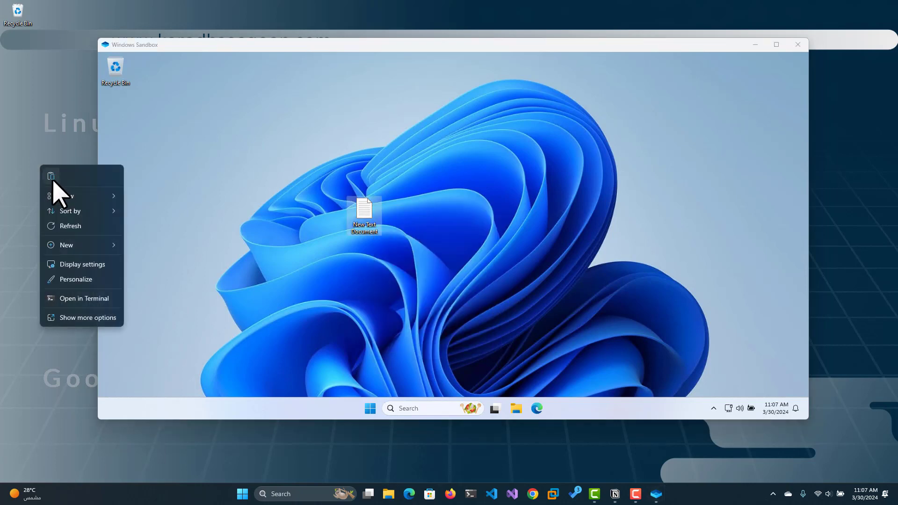
key("Escape")
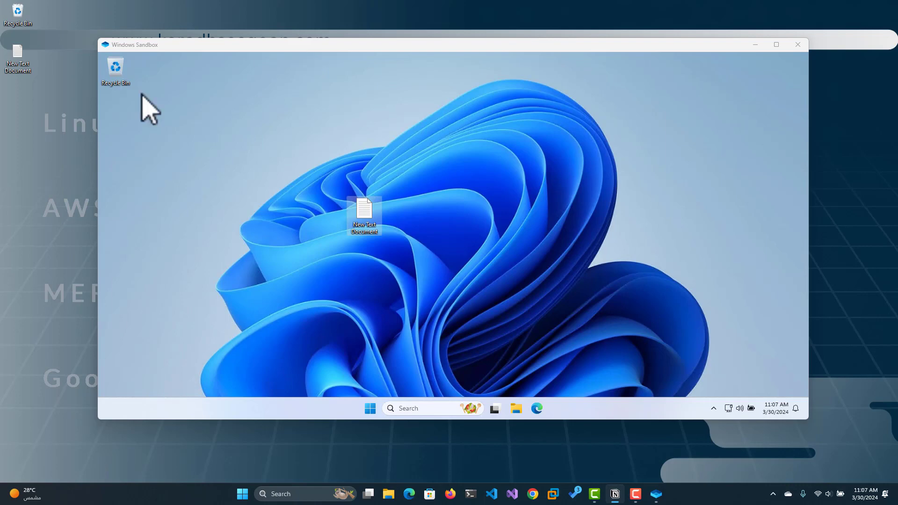
Close Windows Sandbox.
left_click(798, 44)
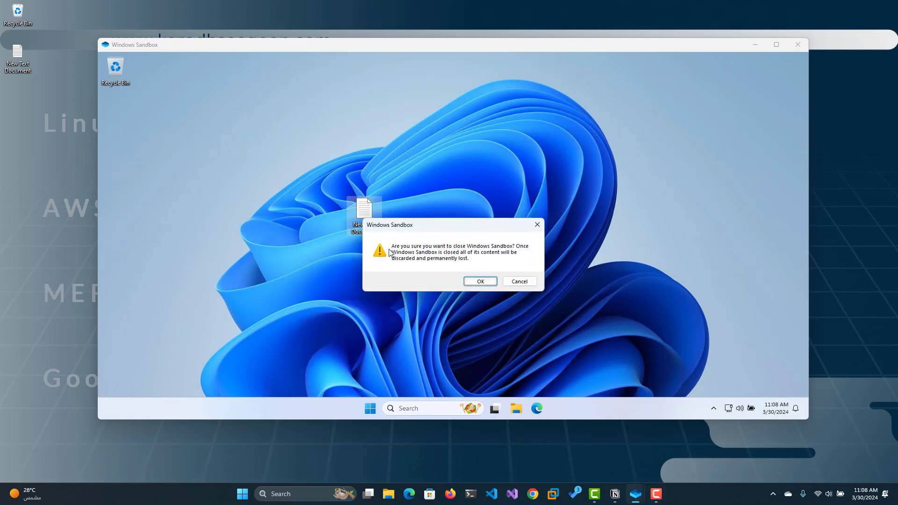